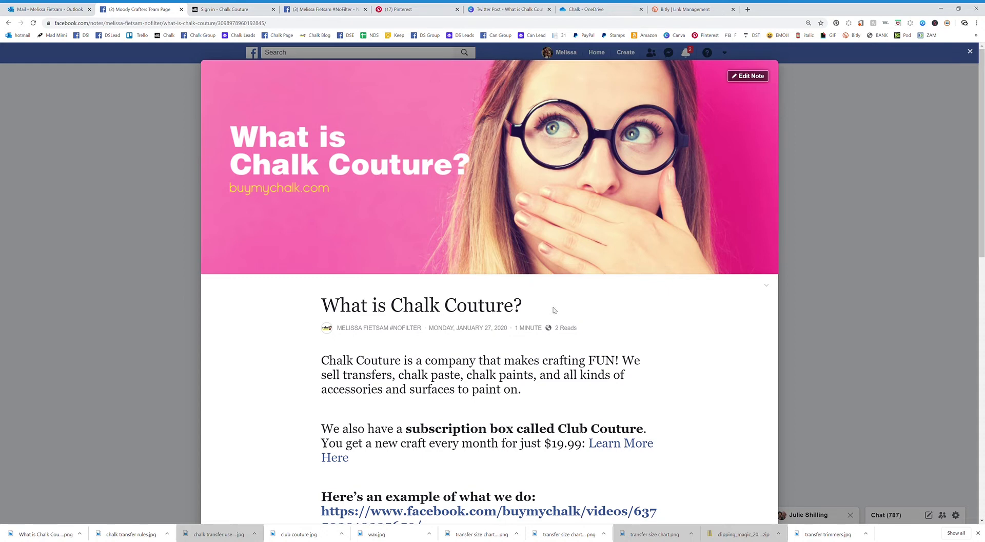
Scroll through the published note, then close it to return to the group.
scroll(554, 311, down, 1)
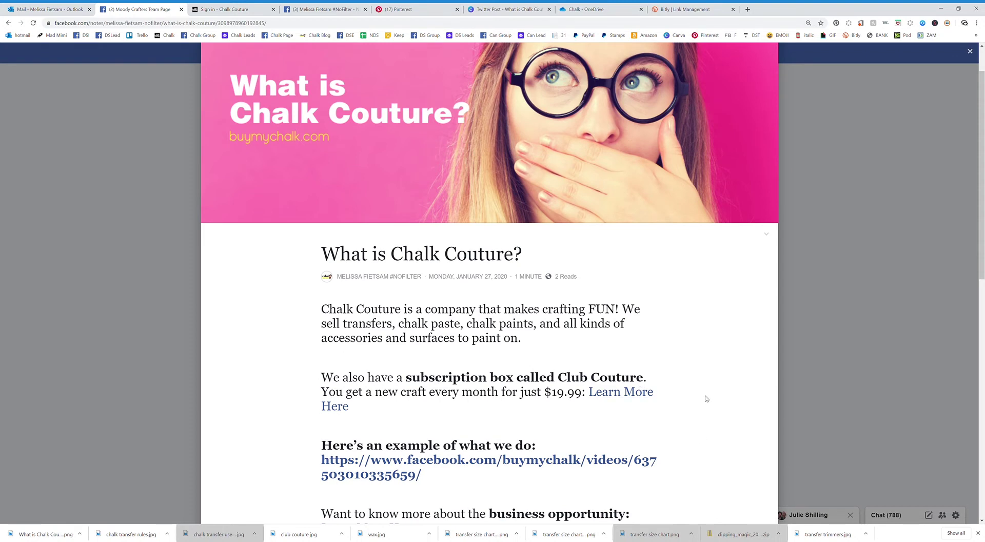
scroll(704, 393, down, 1)
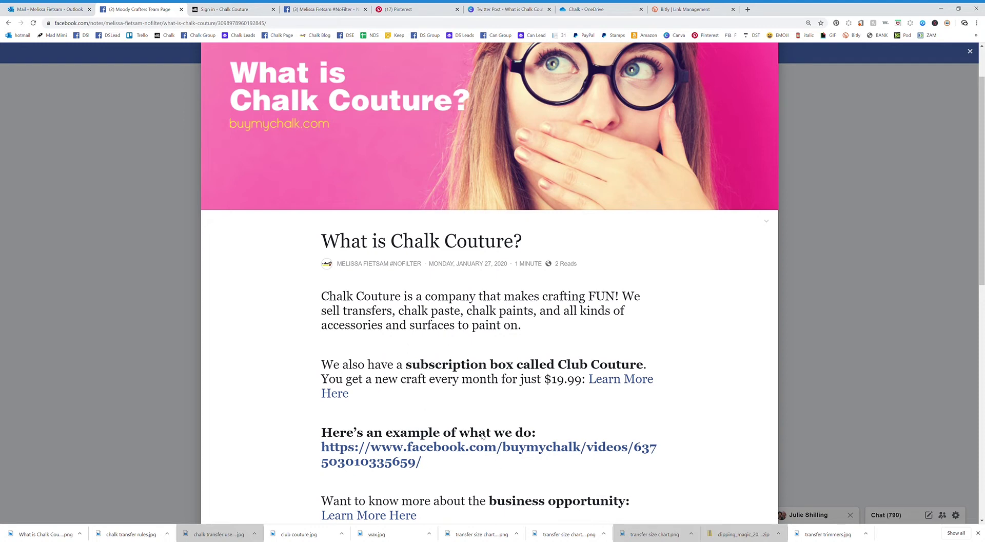
scroll(501, 431, down, 3)
scroll(499, 423, down, 3)
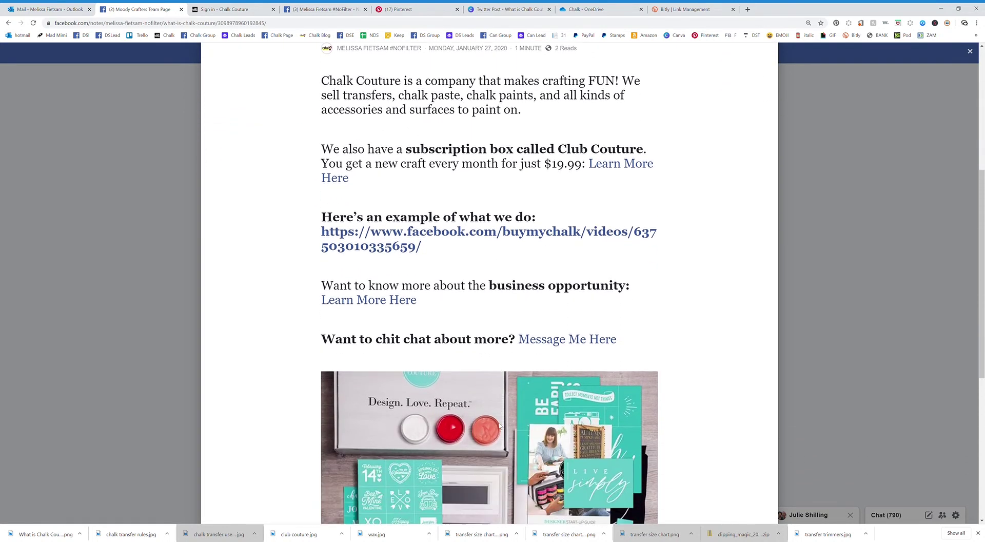
scroll(501, 425, up, 2)
scroll(502, 425, up, 5)
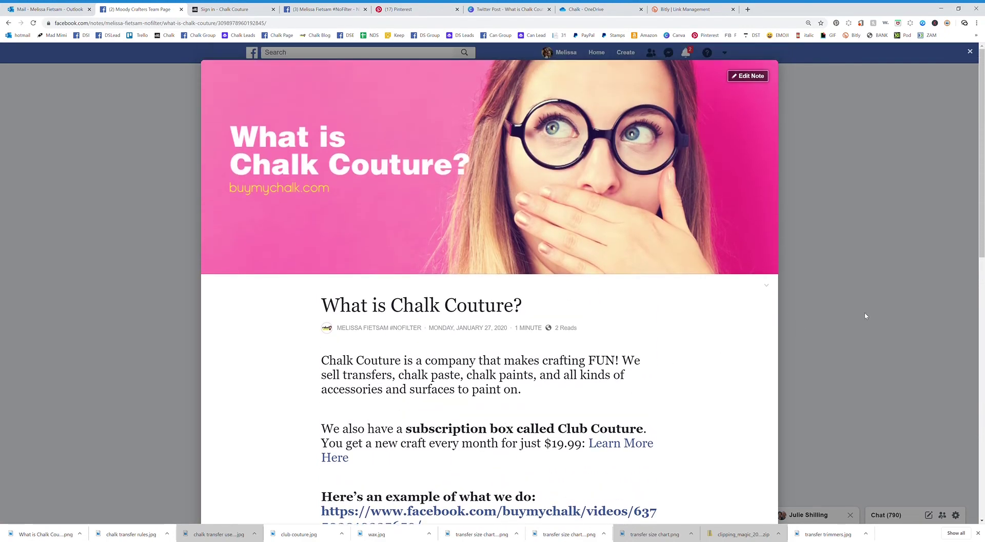
click(865, 316)
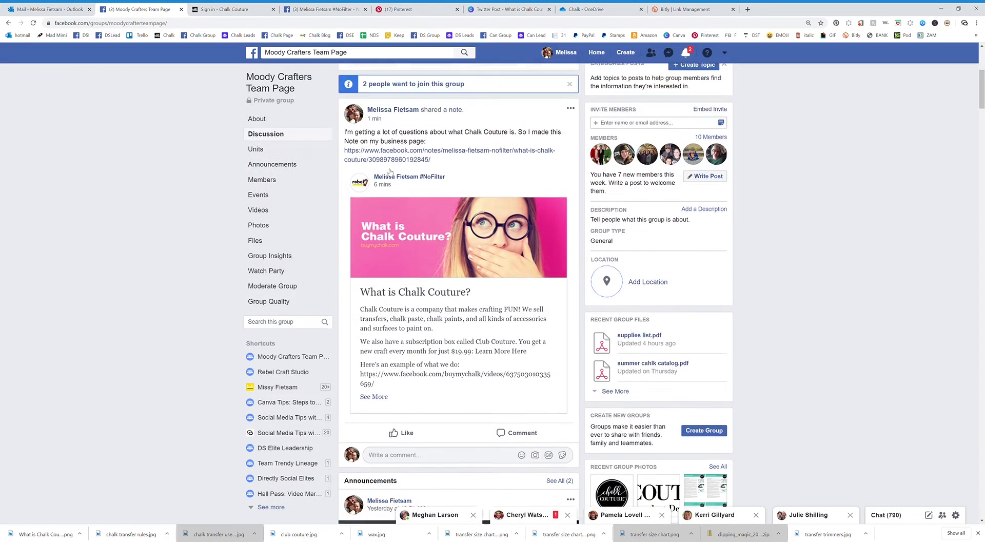
Go to the Rebel Craft Studio business Page from the expanded Shortcuts list on Home.
click(596, 58)
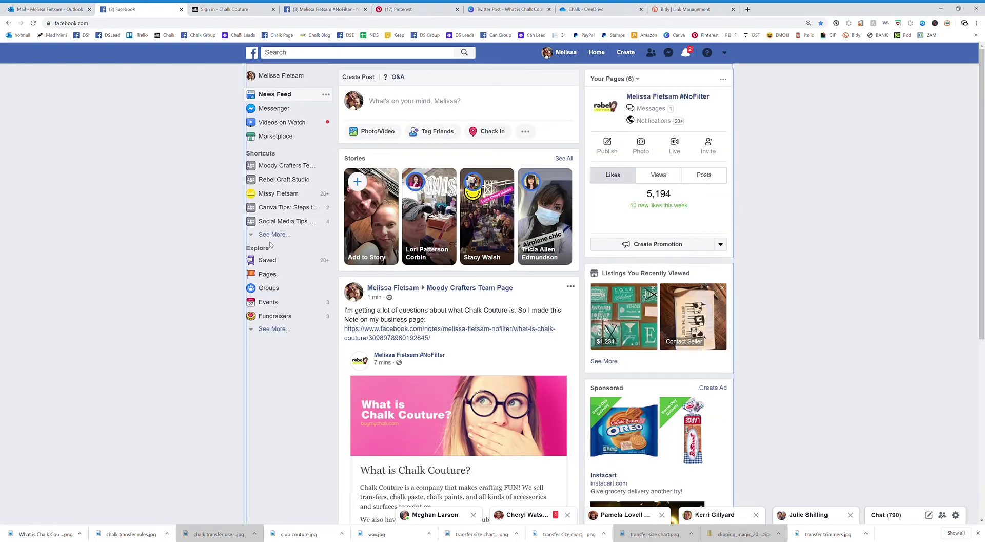
click(274, 234)
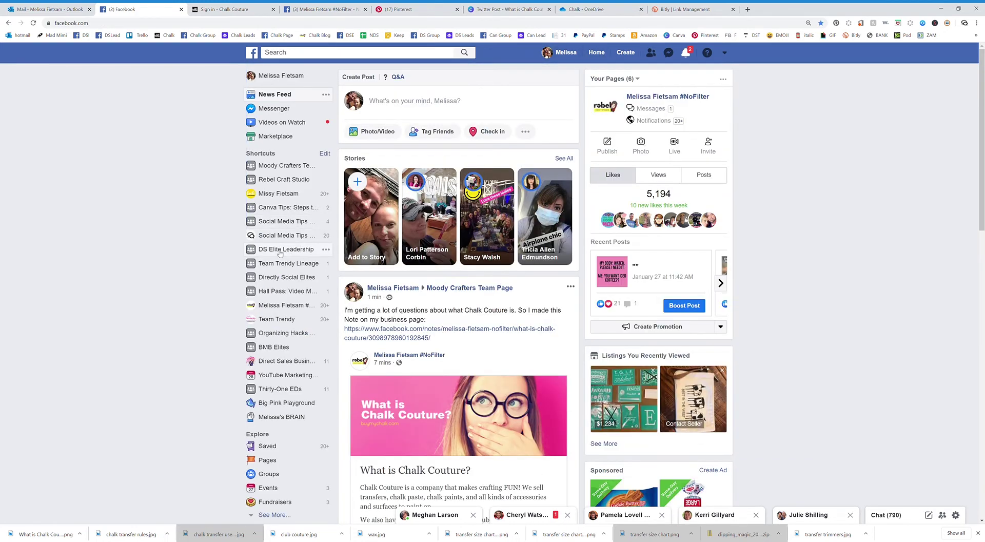
click(285, 306)
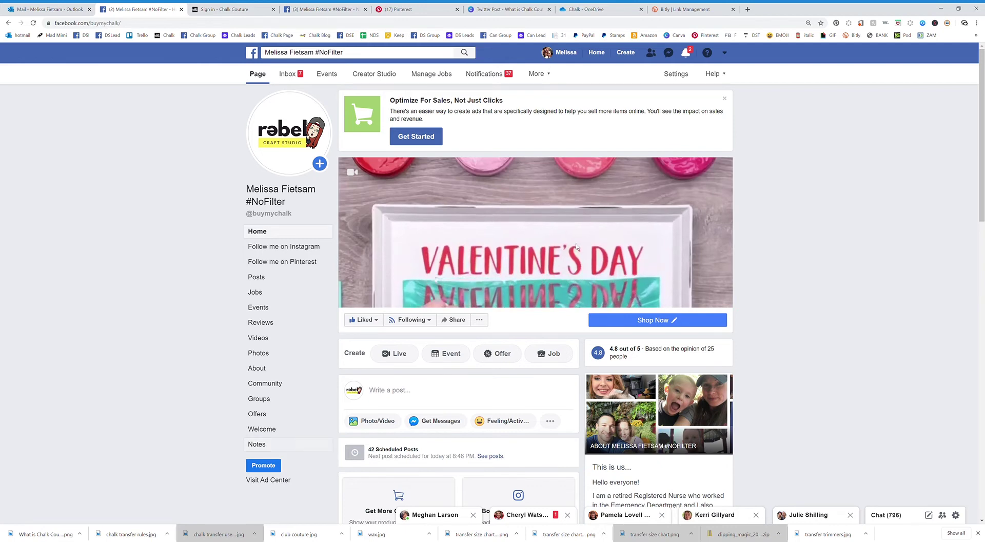
View the Page's Templates and Tabs list and the Add a Tab options without adding any.
click(687, 77)
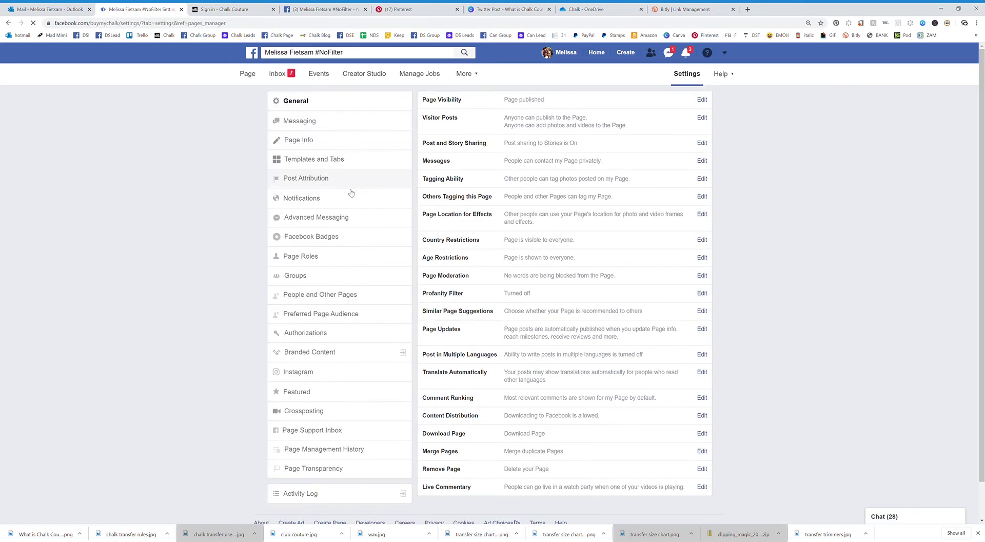
click(331, 160)
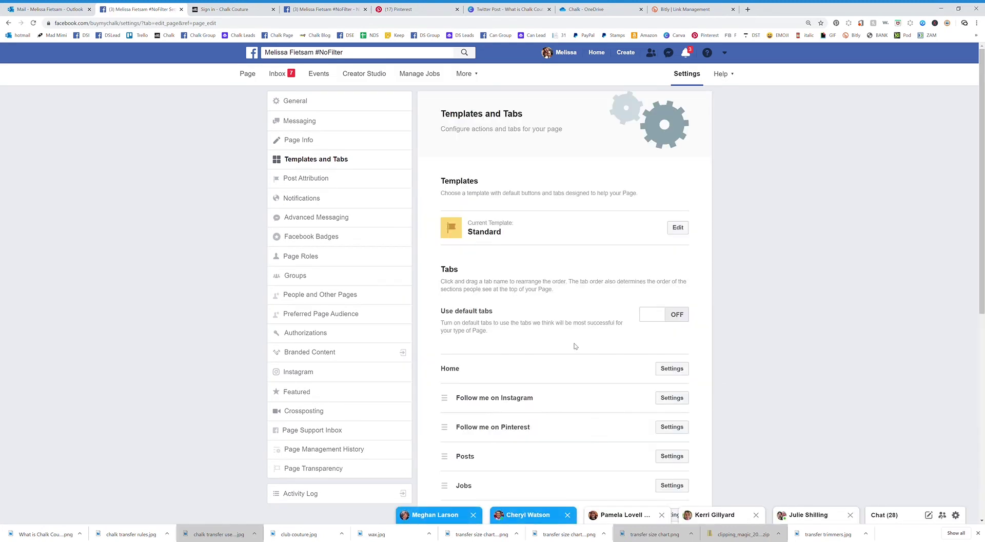
scroll(576, 346, down, 5)
scroll(579, 349, down, 2)
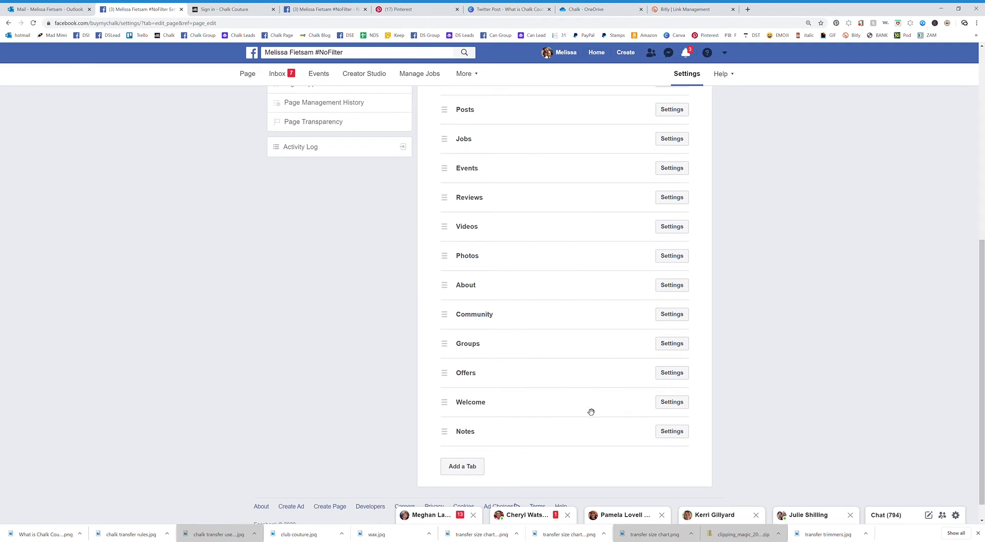
click(466, 467)
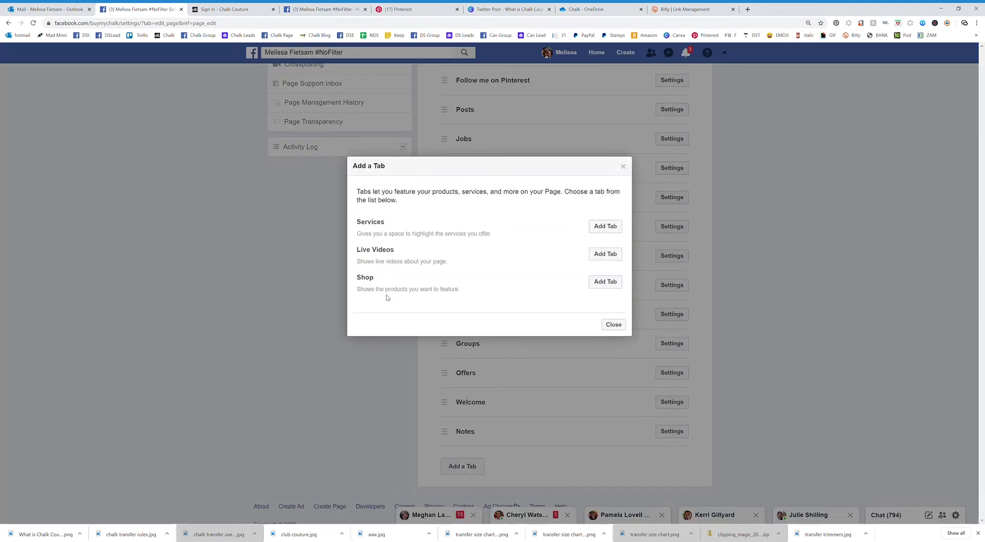
click(620, 327)
scroll(385, 293, up, 3)
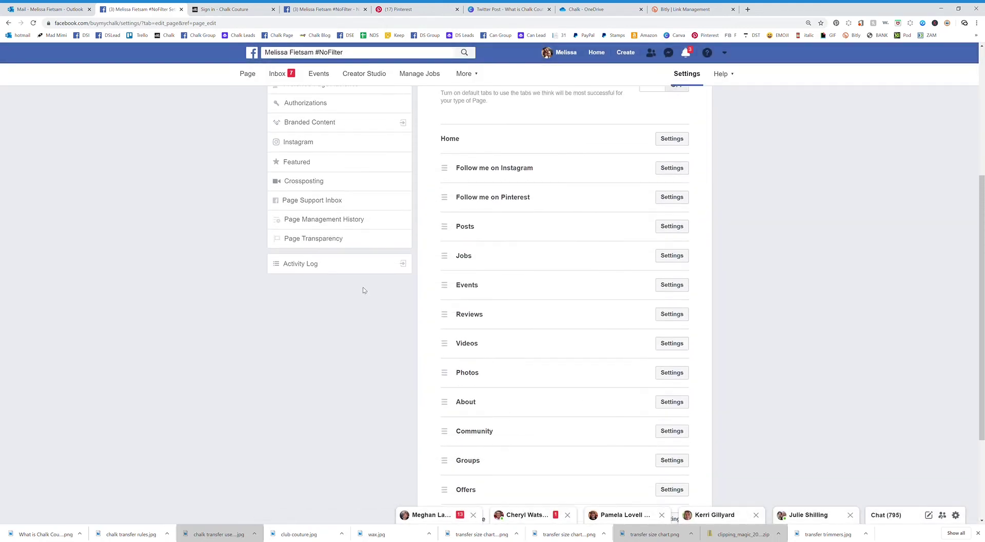
click(247, 75)
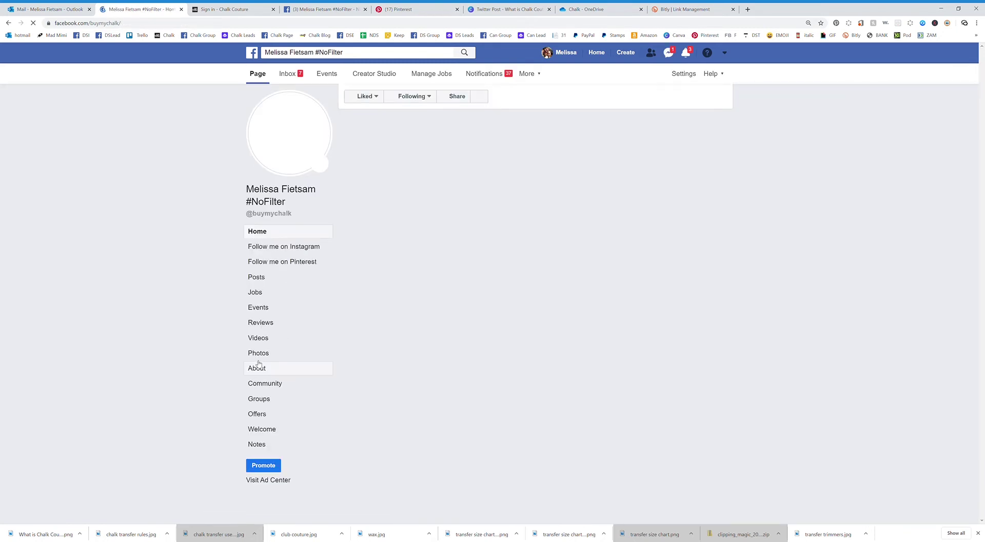
Open the Rebel Craft Studio Page's Notes section and start a blank note with + Add Note.
click(266, 445)
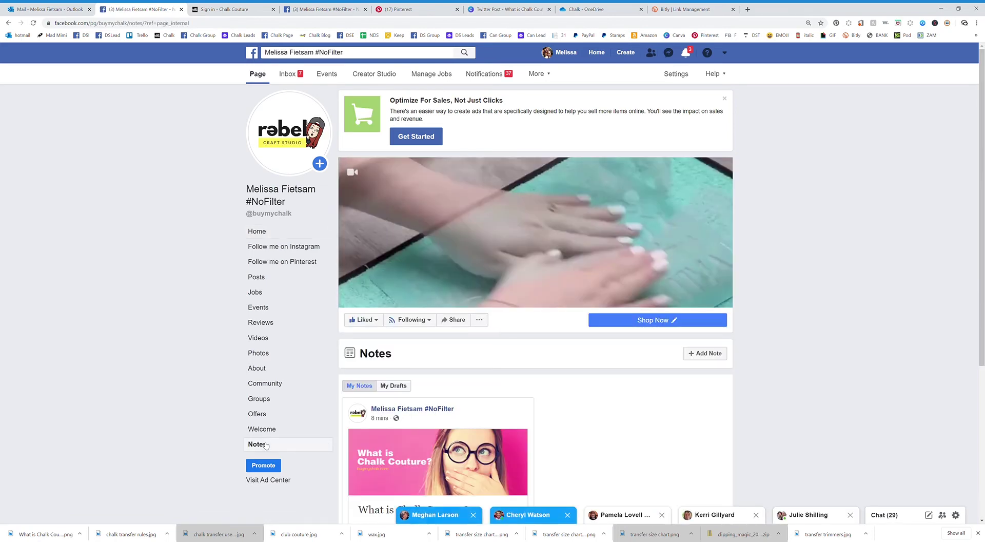
scroll(590, 333, down, 2)
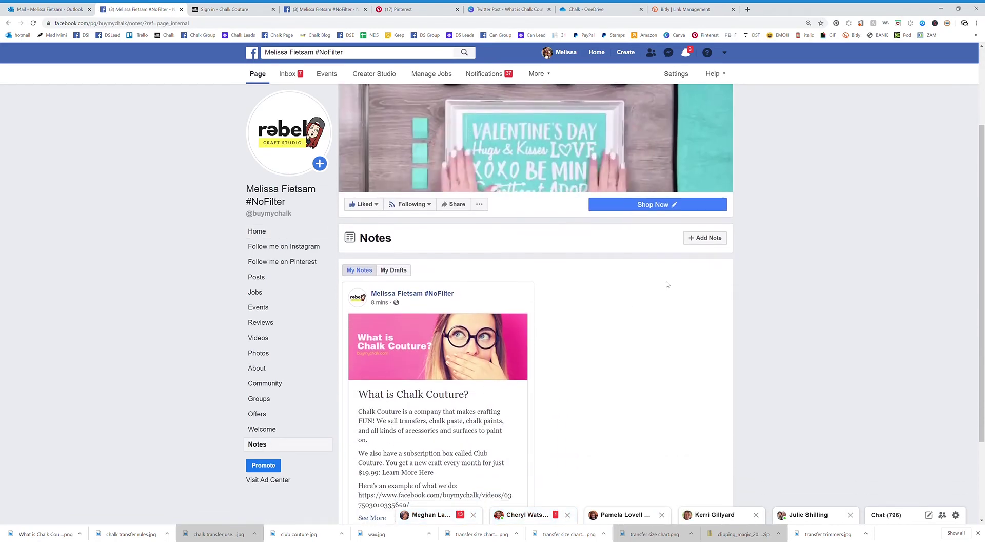
click(706, 239)
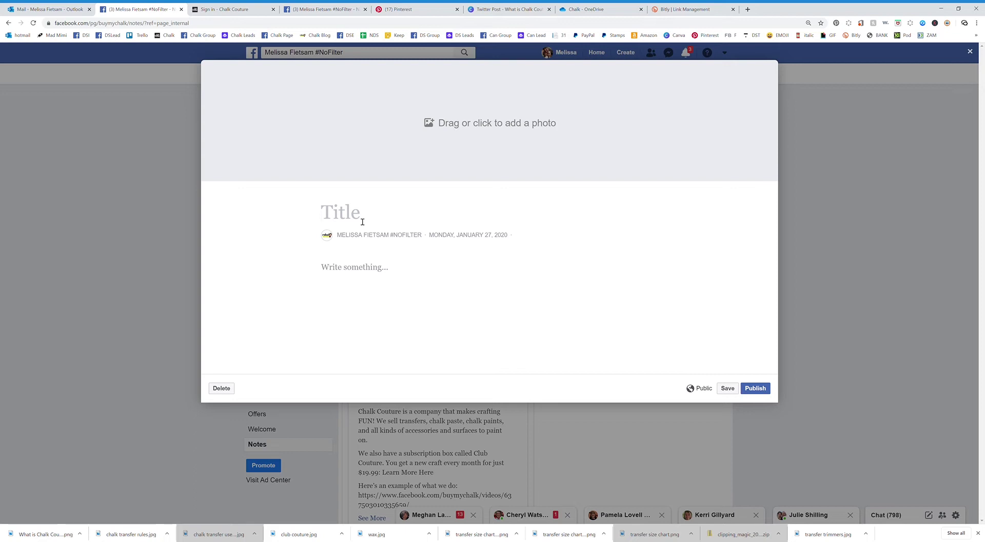
Upload the pink banner as the cover photo and title the note 'What is Chalk Couture?'.
click(500, 125)
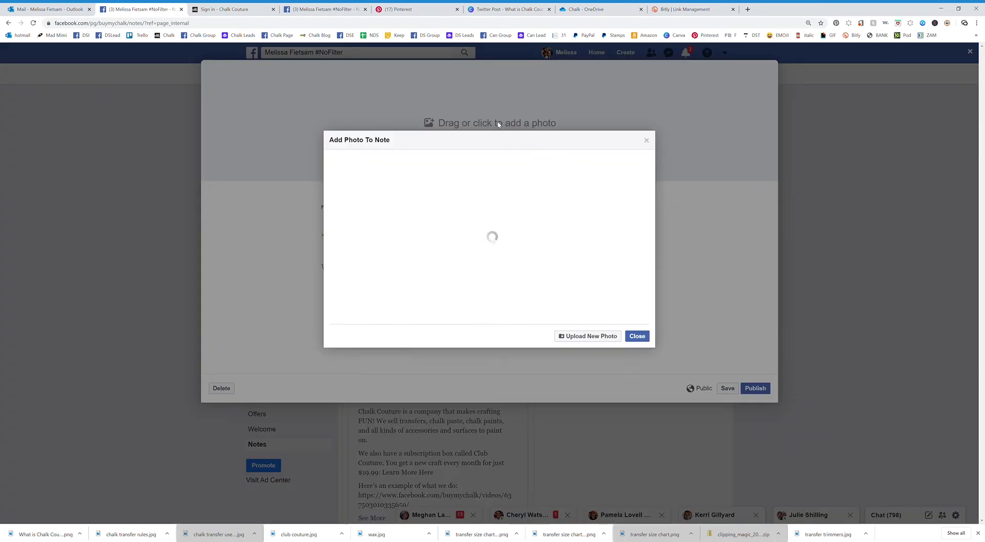
click(598, 336)
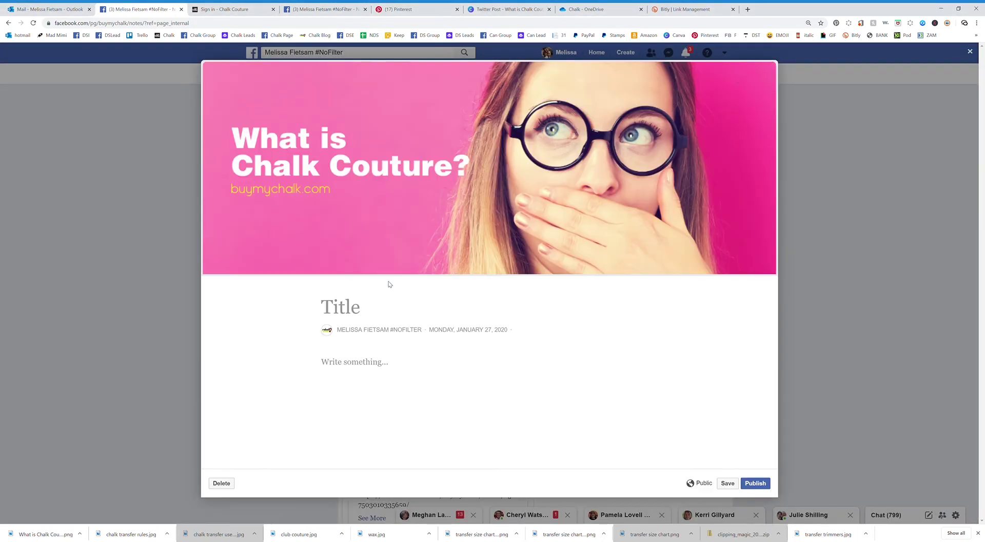
click(378, 312)
text(What is Chalk)
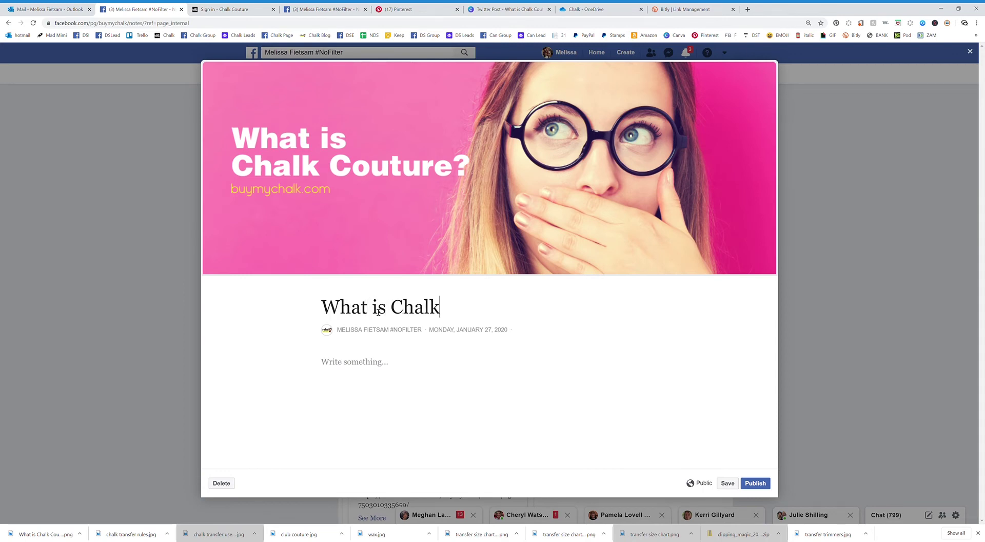
text( Couture?)
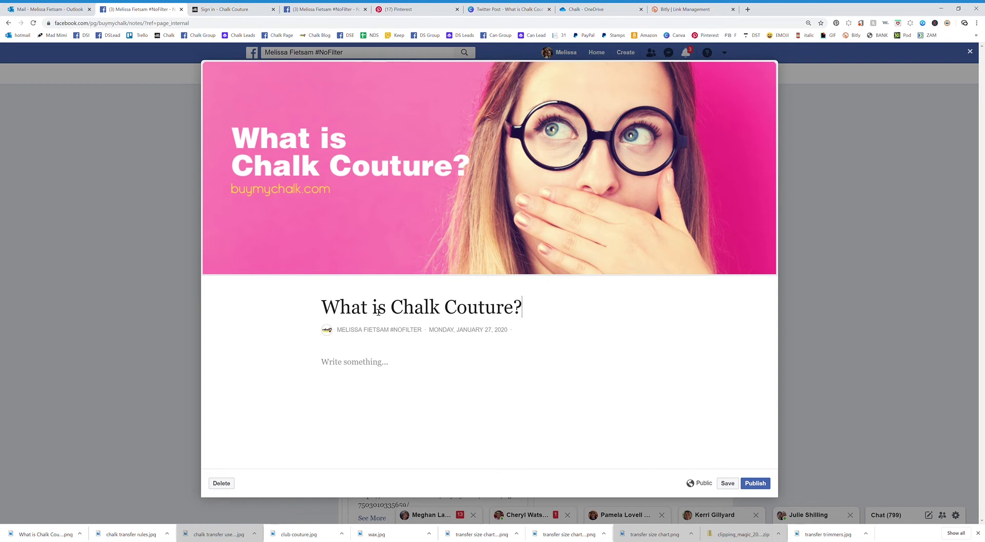
click(378, 362)
Write 'Chalk Couture is blah blah: Learn More Here' as a bold italic H1 line.
text(Chalk Couture is blah blah)
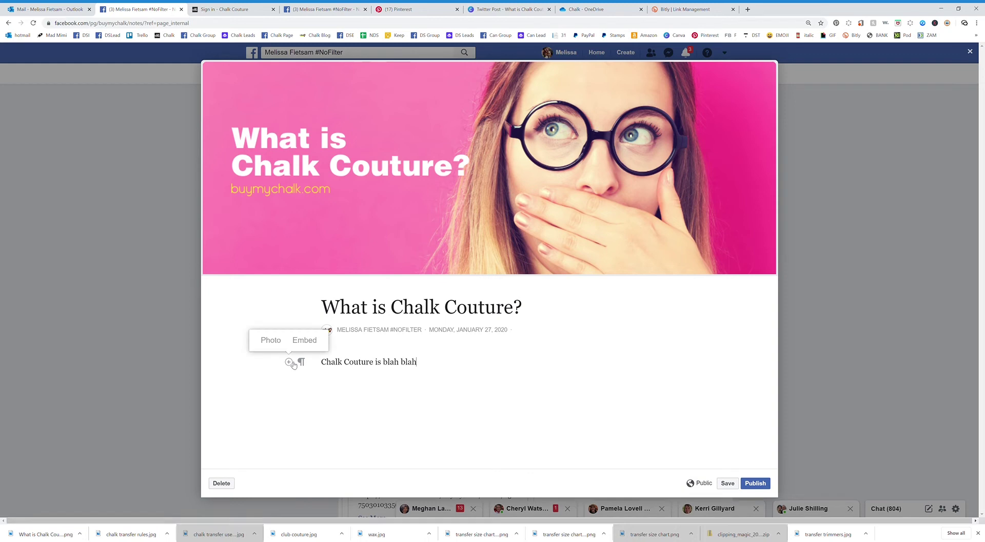
mouse_move(304, 363)
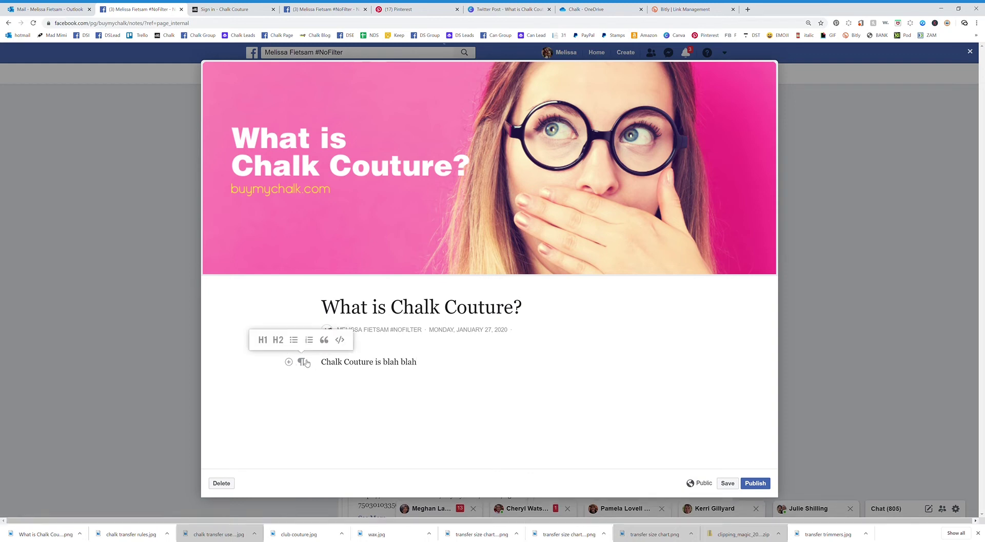
click(263, 339)
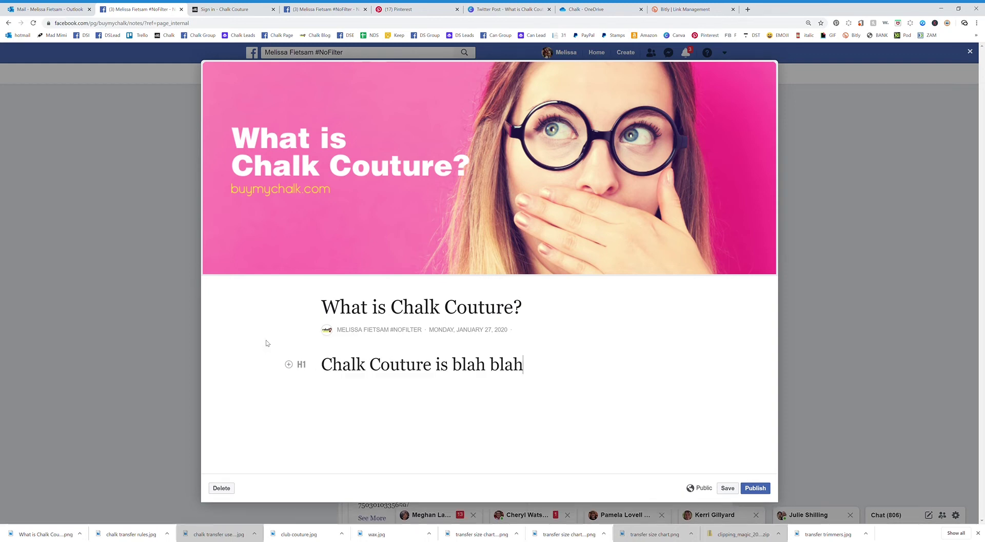
triple_click(391, 365)
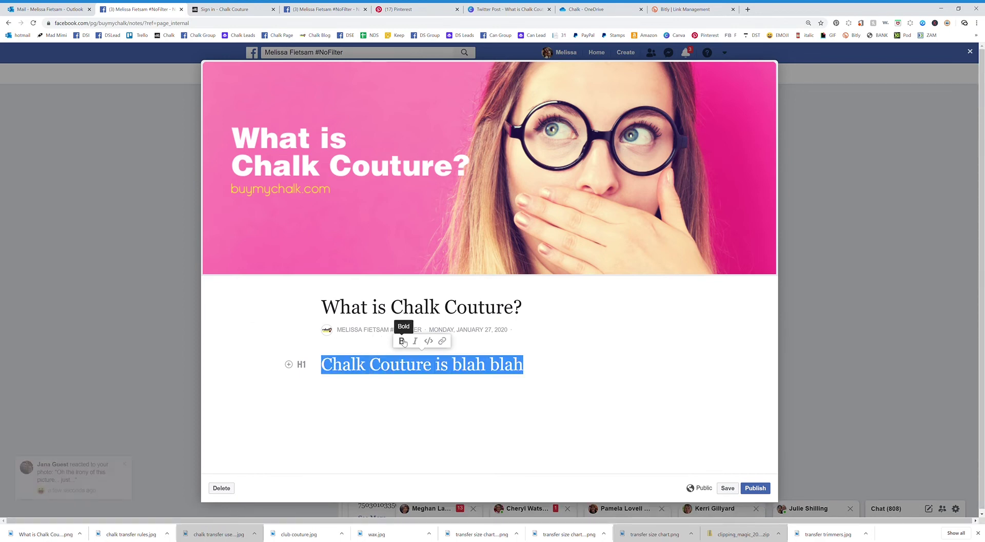
click(402, 342)
click(415, 341)
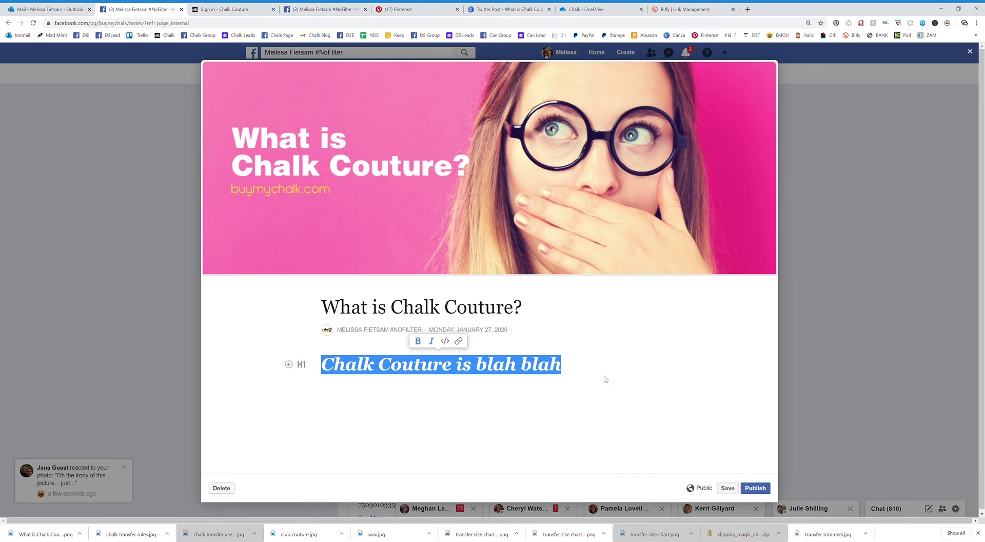
click(568, 368)
text(:)
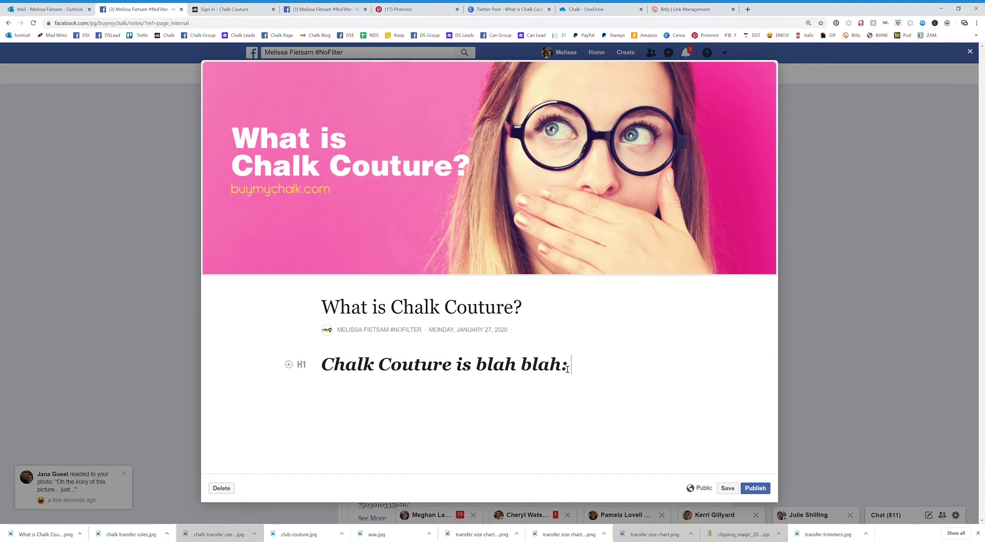
text( Learn More Here)
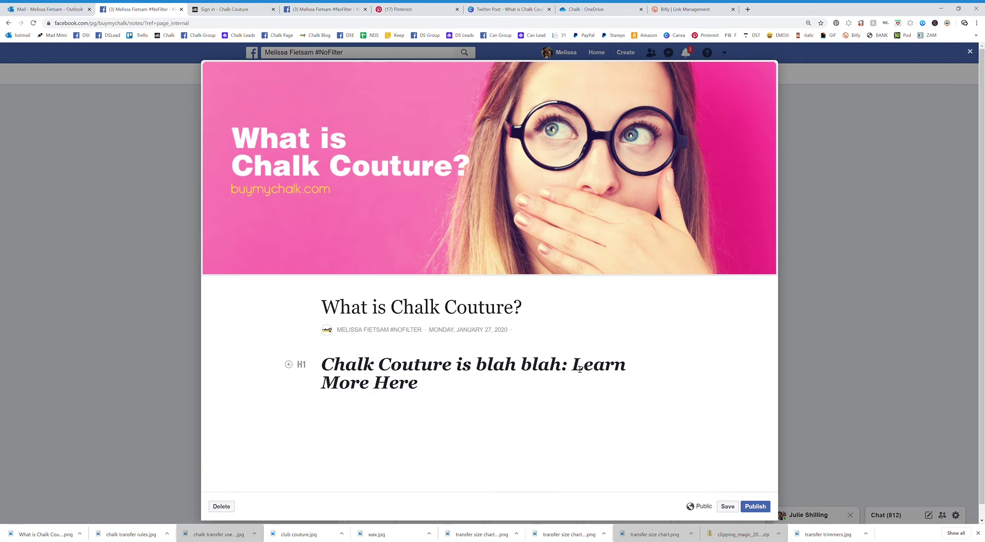
drag(579, 369, 585, 379)
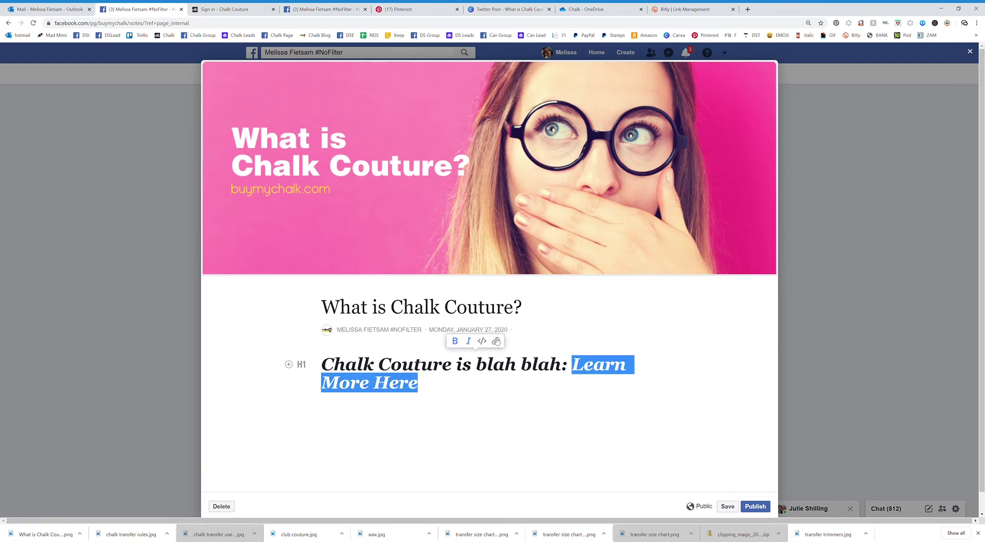
Link the words 'Learn More Here' to the pasted web address.
click(496, 340)
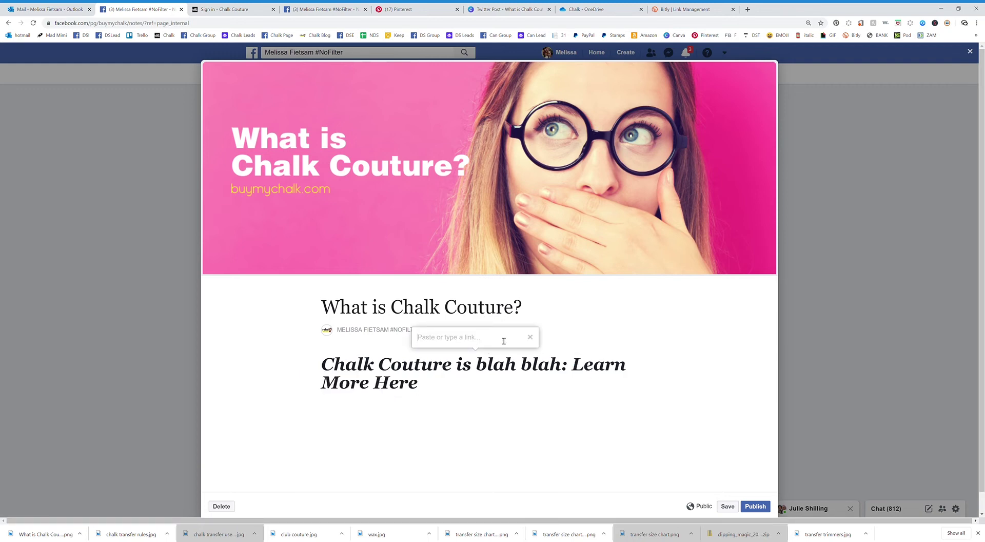
key(ctrl+v)
key(Return)
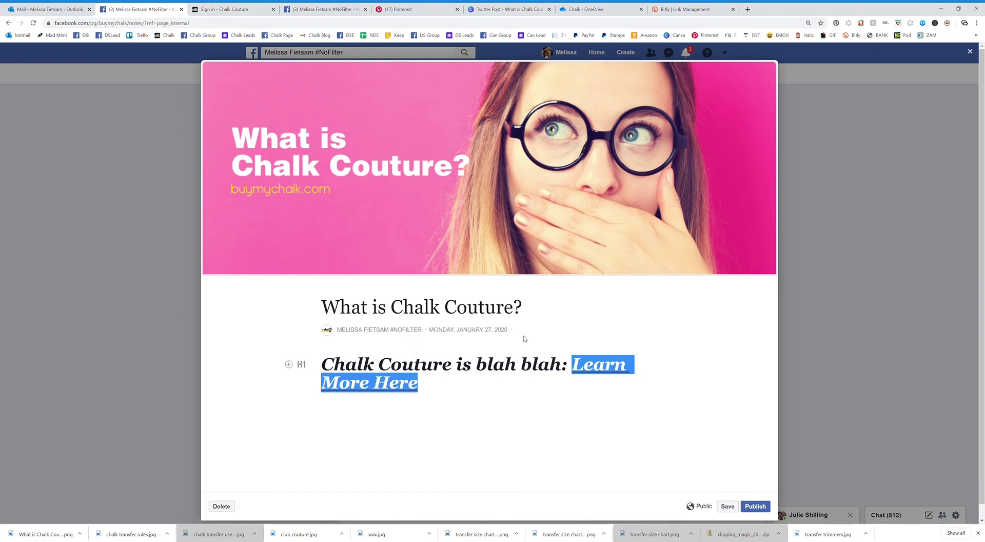
click(553, 387)
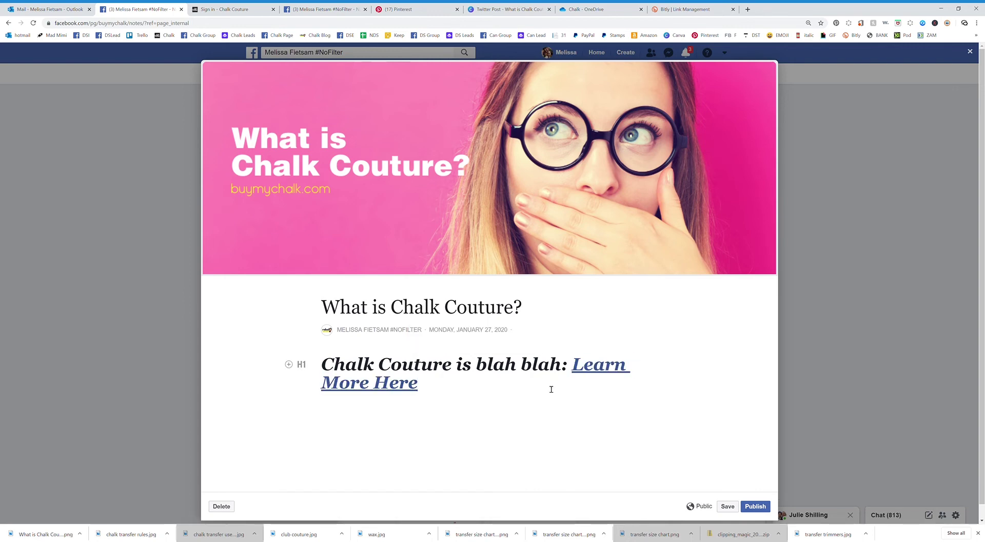
Add 'Join our team' below the heading as an H2 subheading.
key(Return)
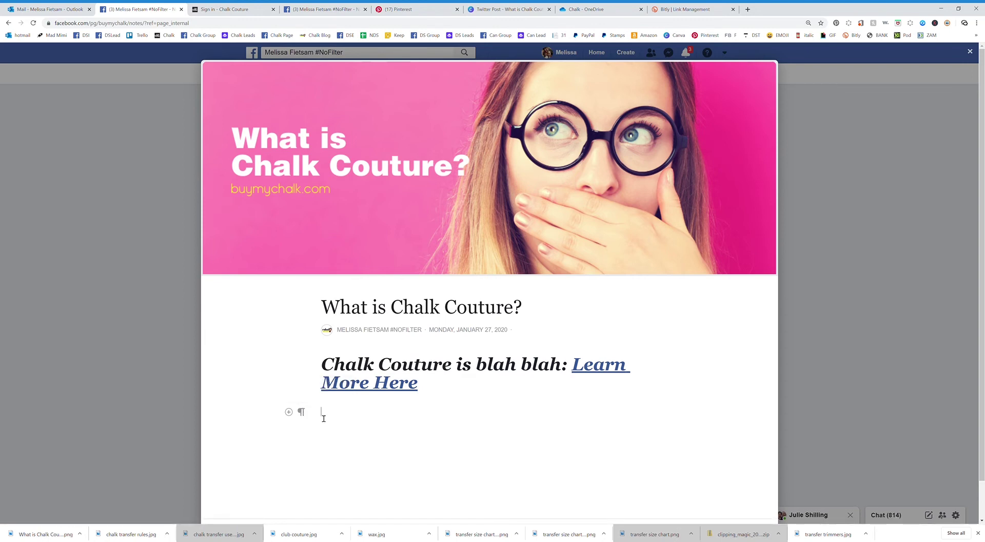
text(Join our team)
click(301, 411)
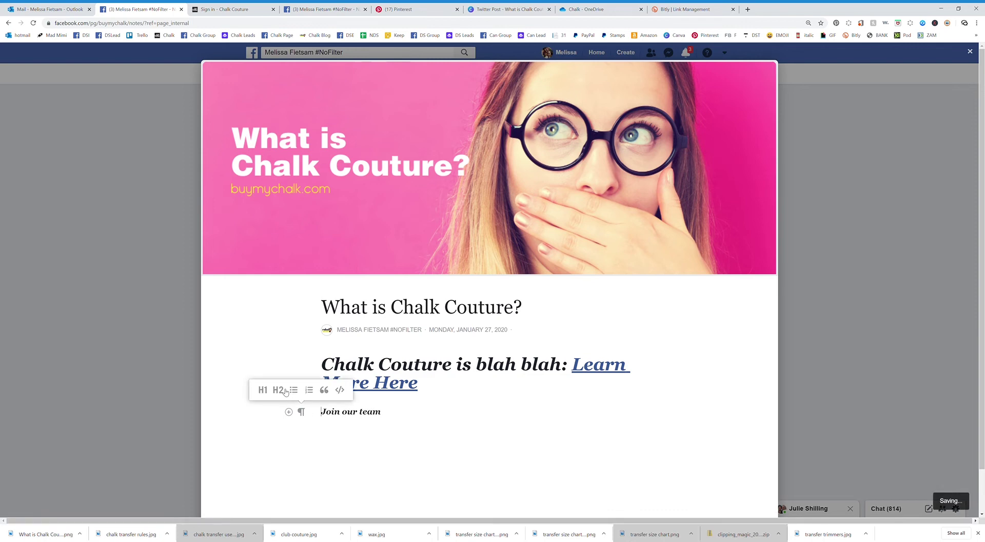
click(279, 390)
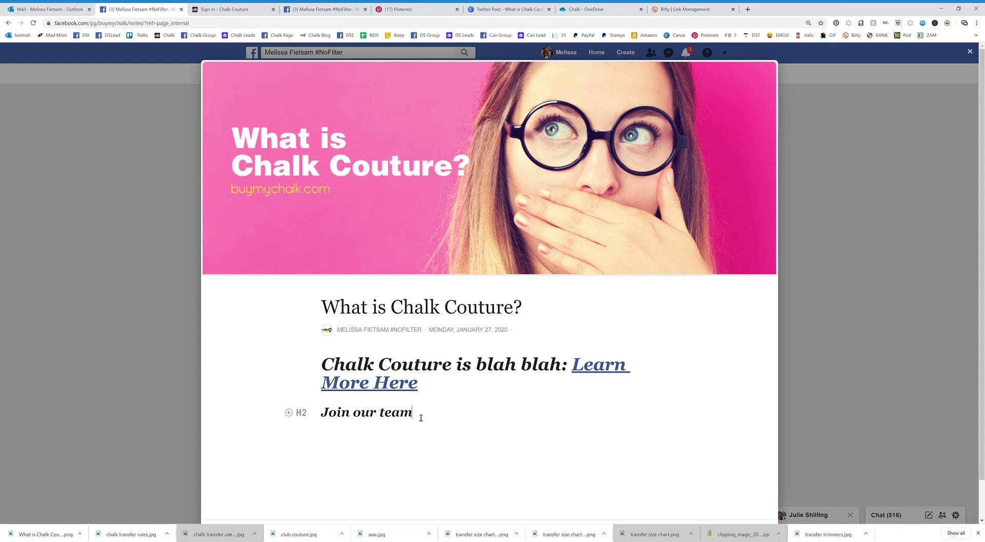
Add the line 'the normal font type' in plain text, without bold or italics.
key(Return)
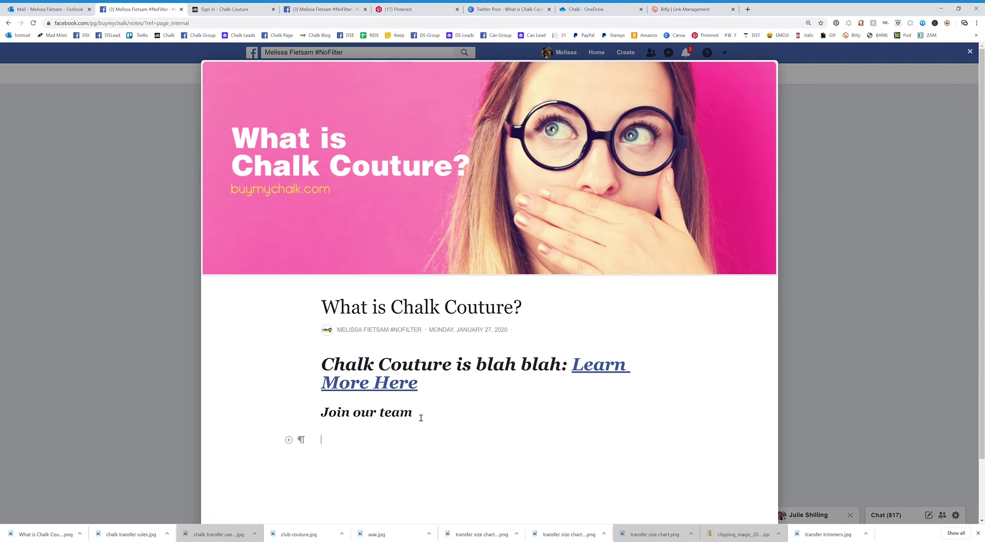
text(the normal font type)
double_click(402, 440)
click(403, 443)
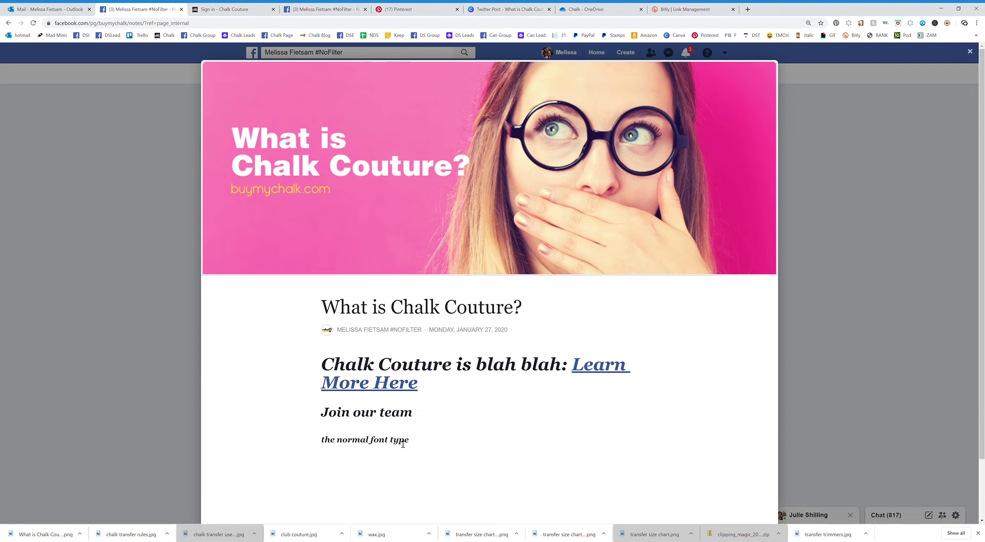
triple_click(403, 442)
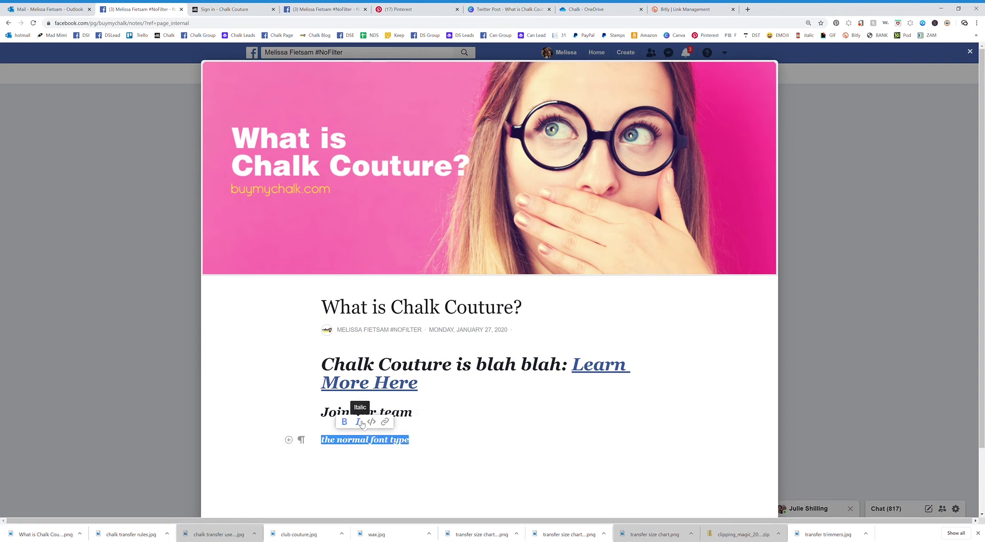
click(360, 421)
click(345, 422)
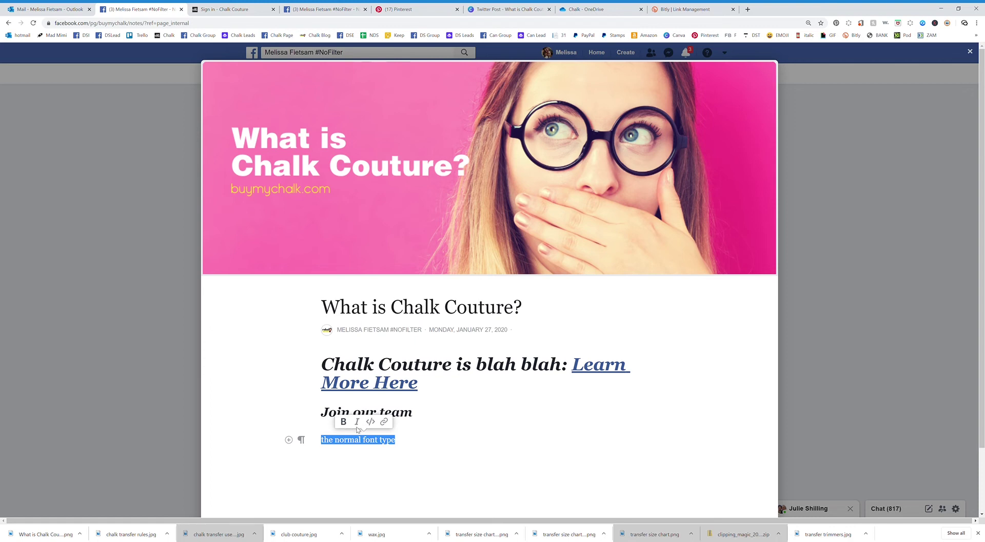
click(411, 447)
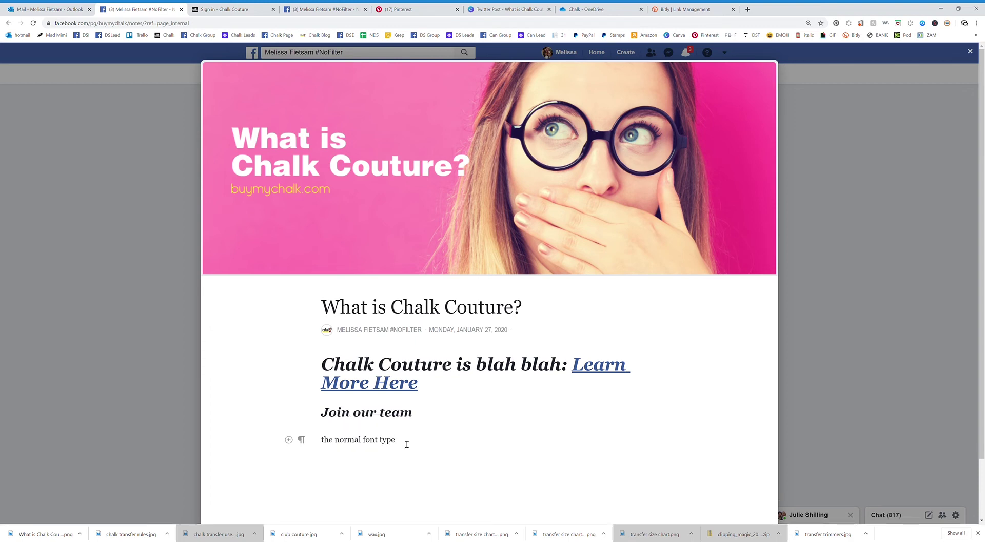
key(Return)
Insert the Rebel Craft Studio logo photo below the body text.
click(289, 466)
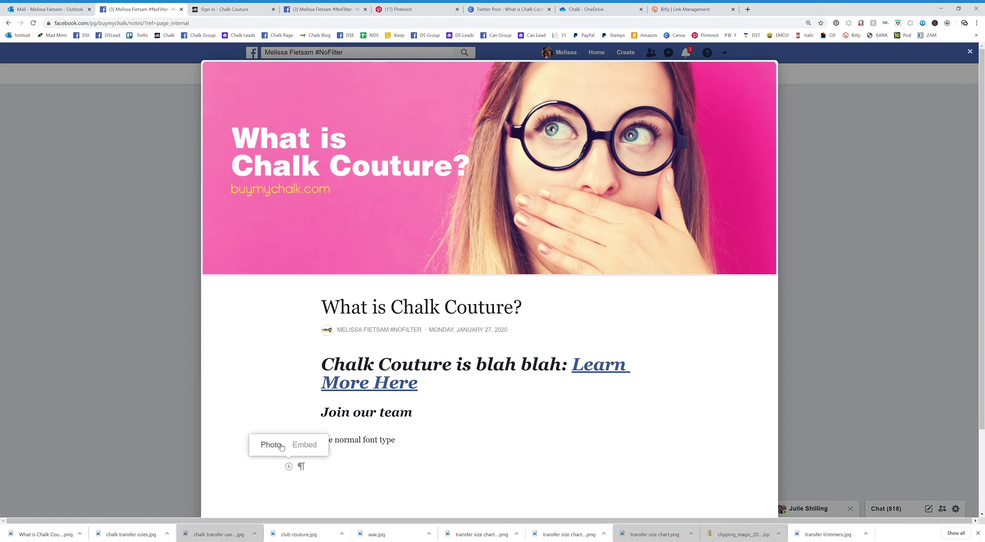
click(271, 445)
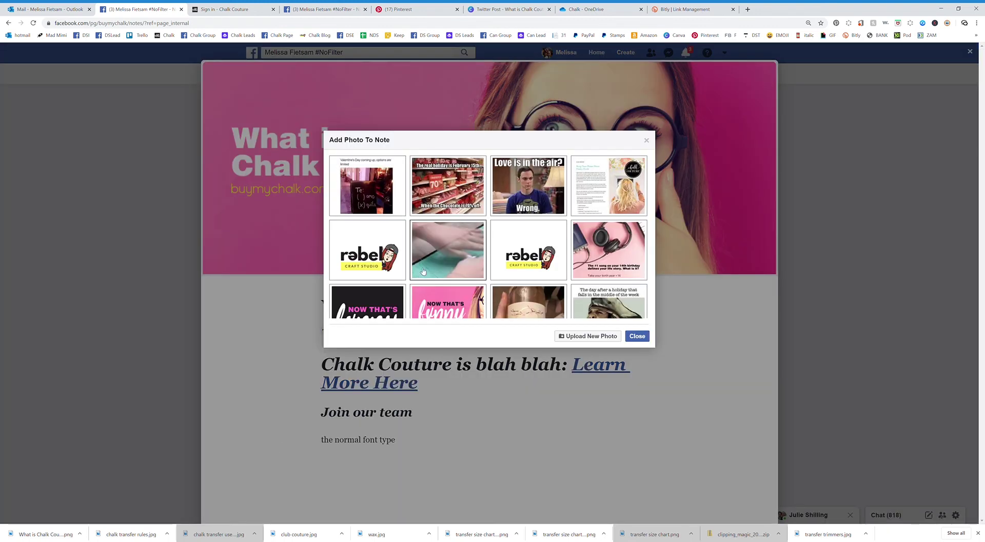
click(511, 260)
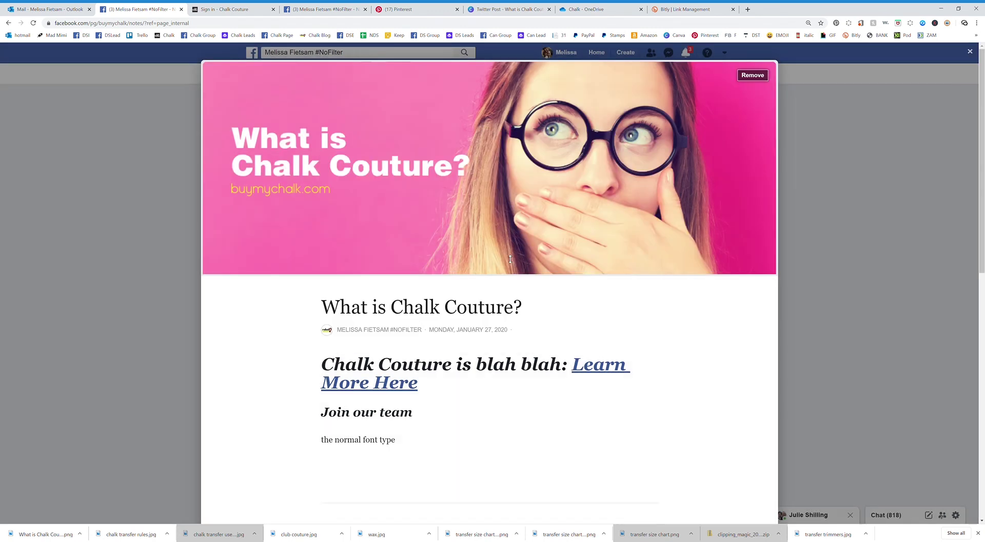
scroll(574, 355, down, 4)
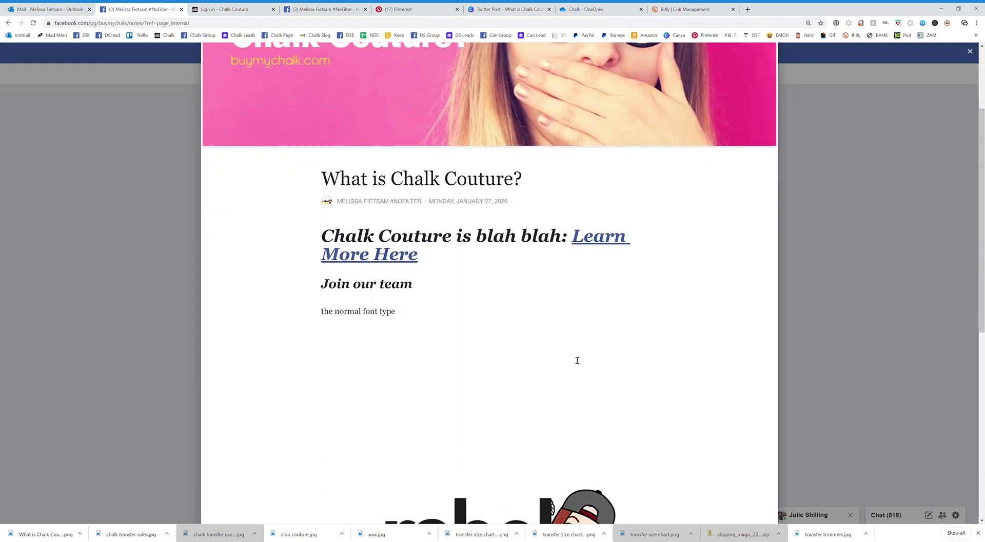
scroll(578, 361, down, 2)
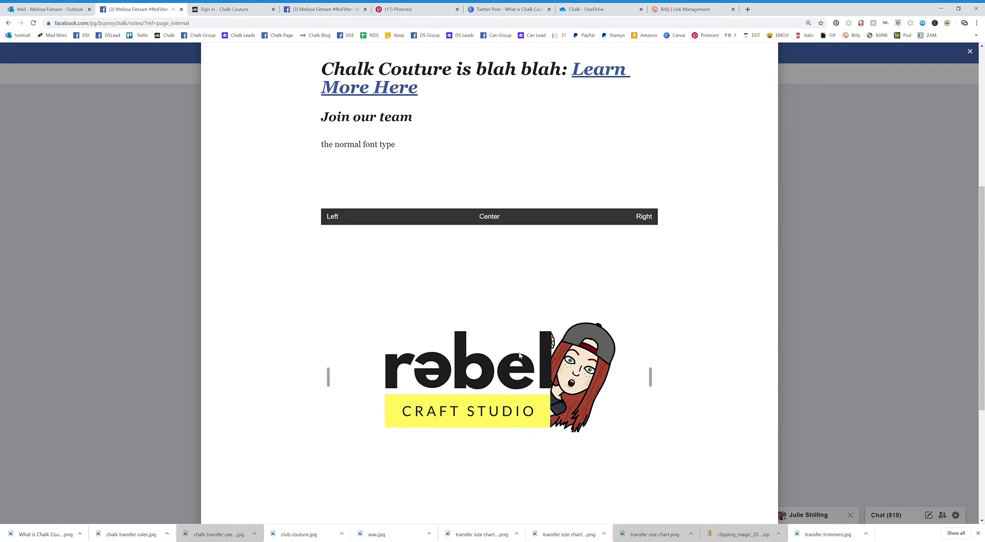
scroll(476, 394, down, 2)
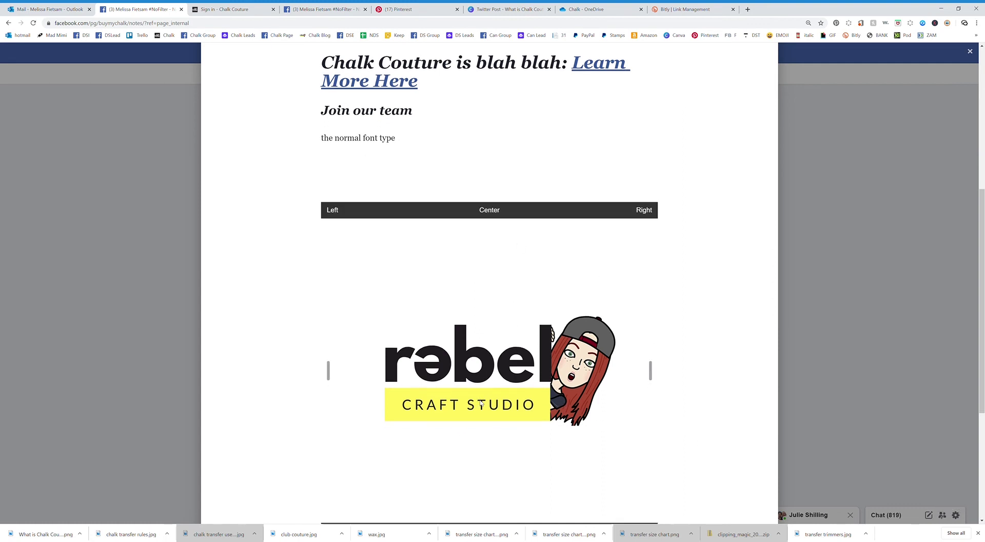
Try a caption under the logo, then reopen the insert menu at the body text's end.
click(505, 460)
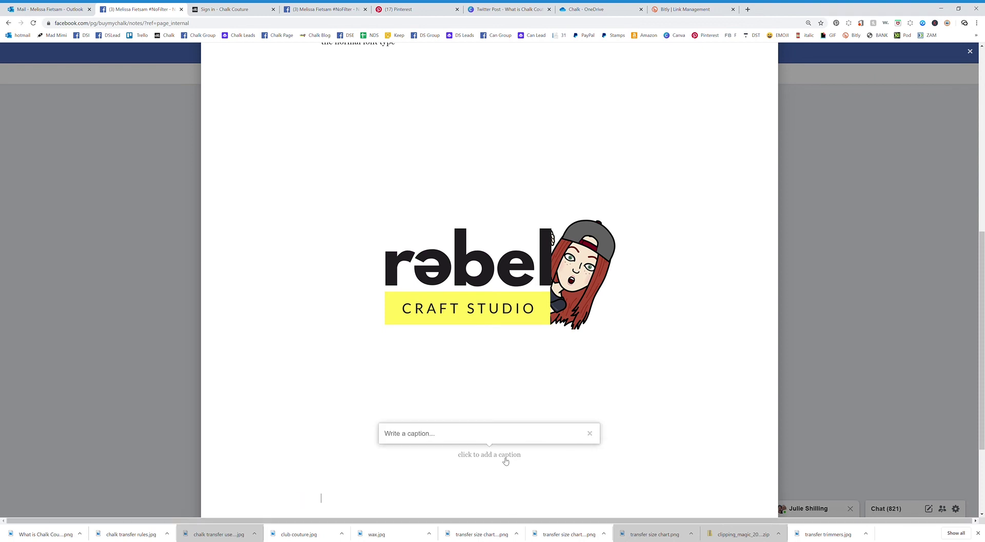
scroll(286, 367, up, 4)
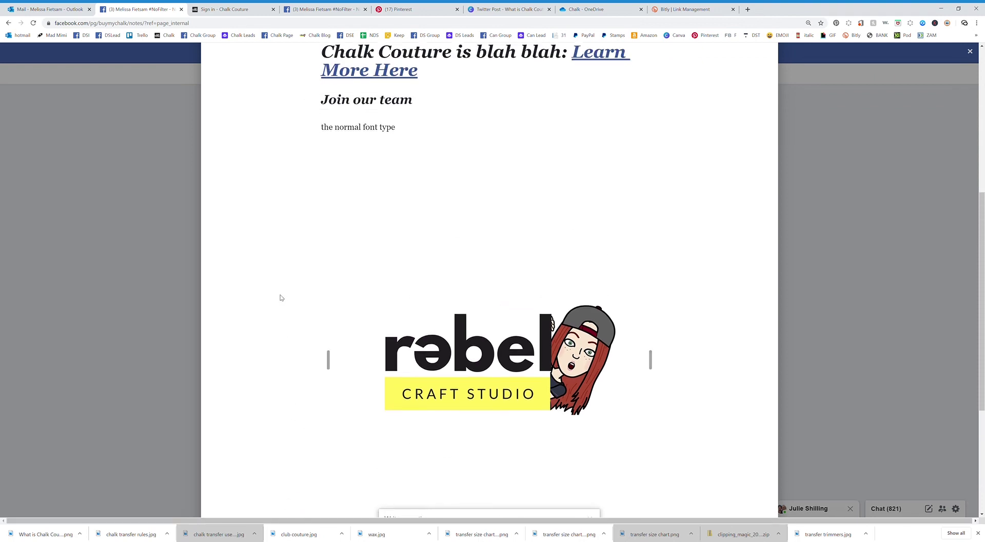
click(412, 236)
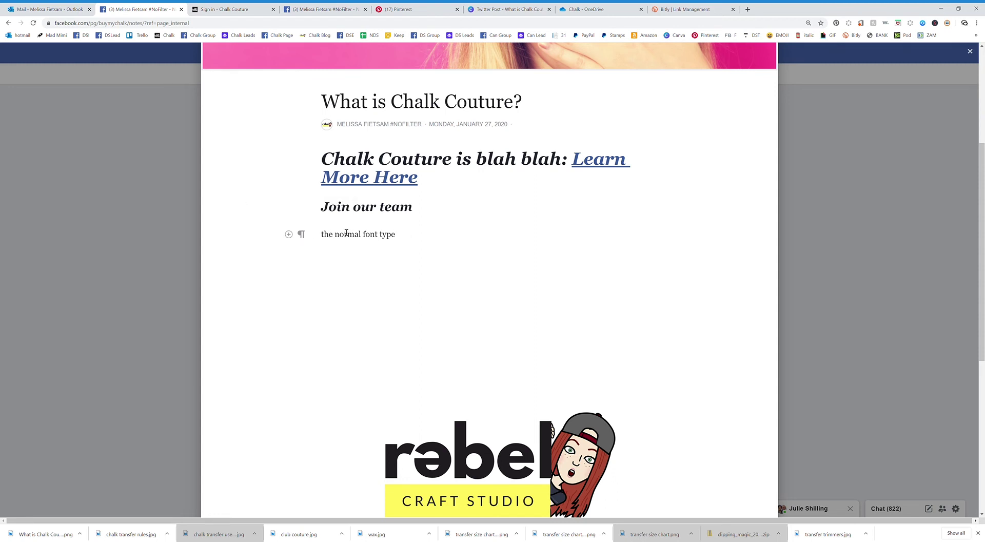
click(288, 234)
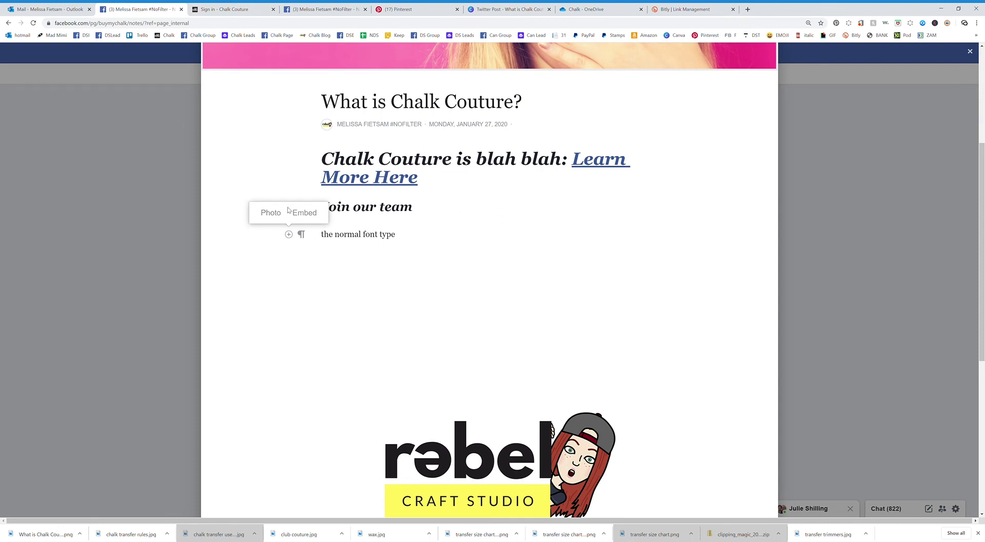
click(302, 215)
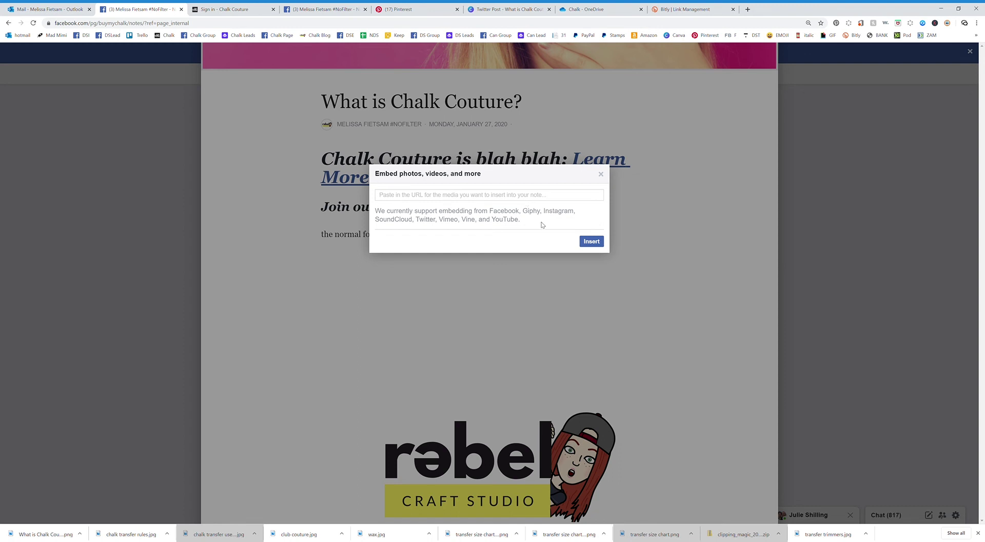
click(603, 175)
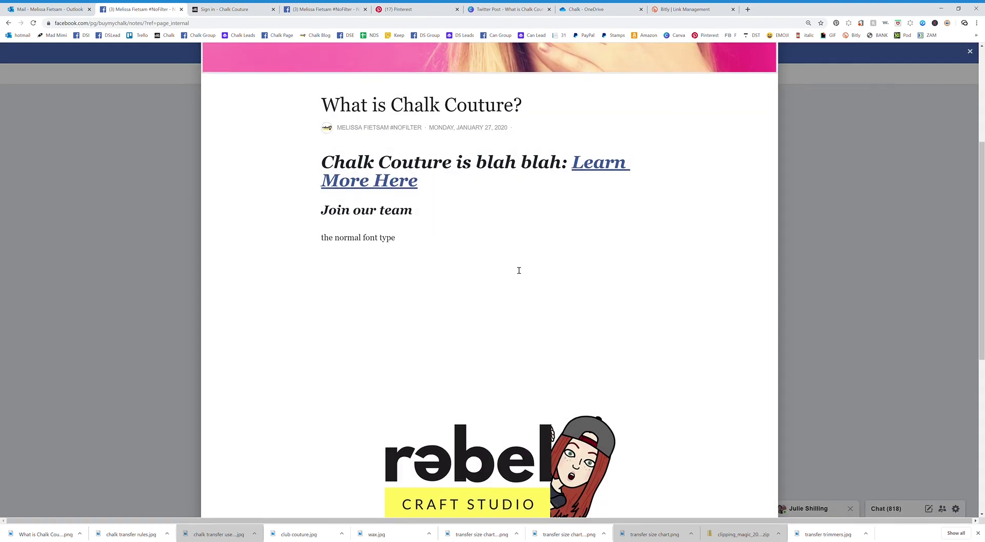
scroll(519, 271, up, 2)
scroll(518, 270, up, 2)
scroll(517, 275, down, 9)
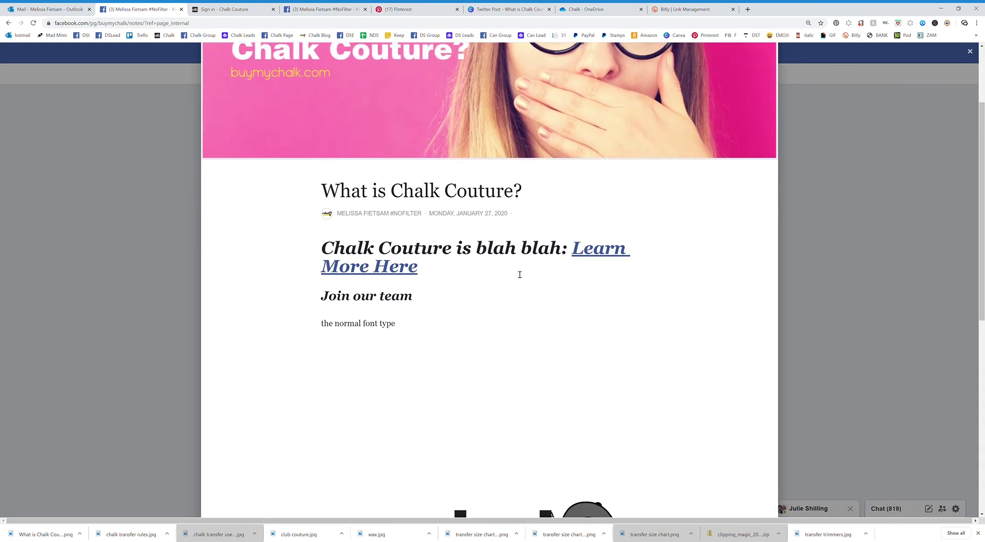
scroll(515, 285, down, 1)
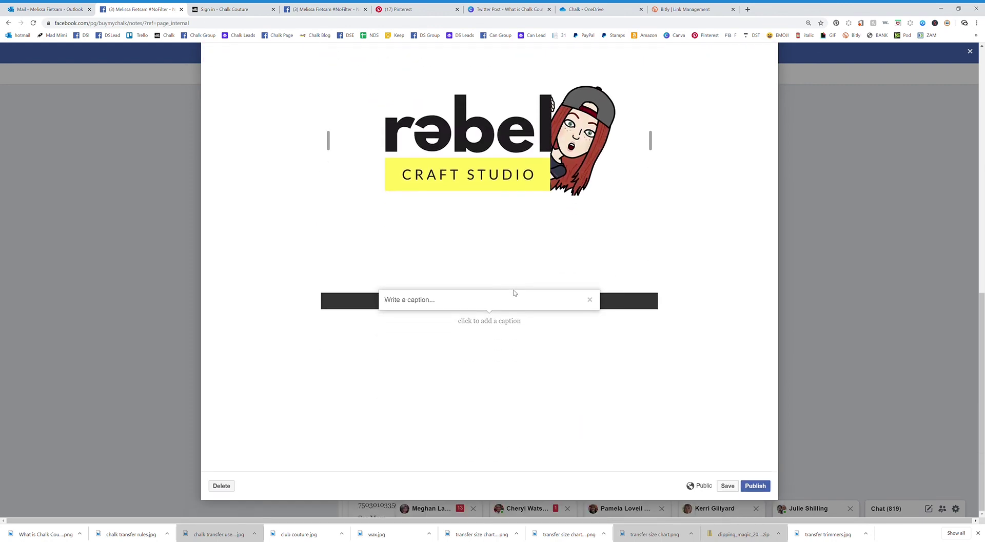
Publish the 'What is Chalk Couture?' note and view it with its pink banner.
click(756, 486)
scroll(731, 418, up, 8)
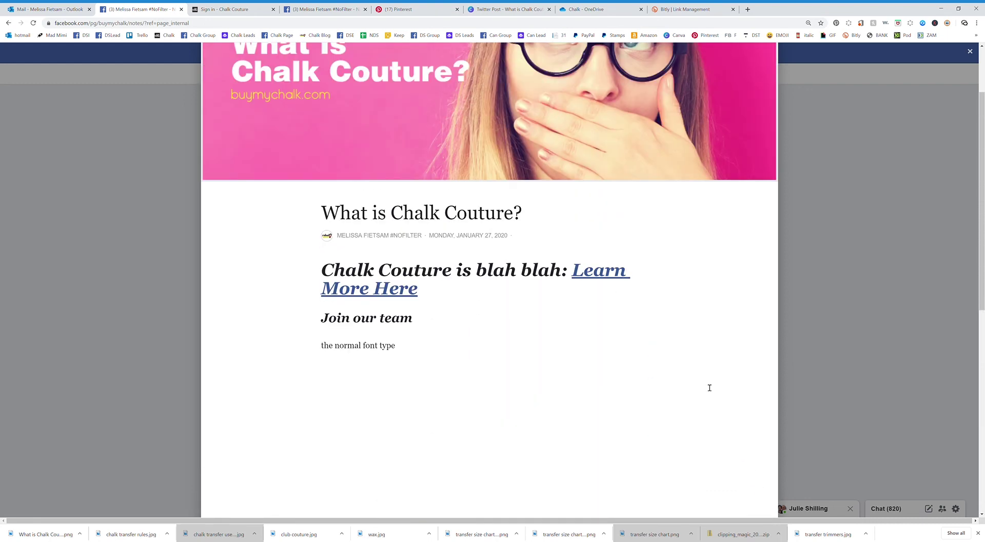
scroll(710, 388, up, 2)
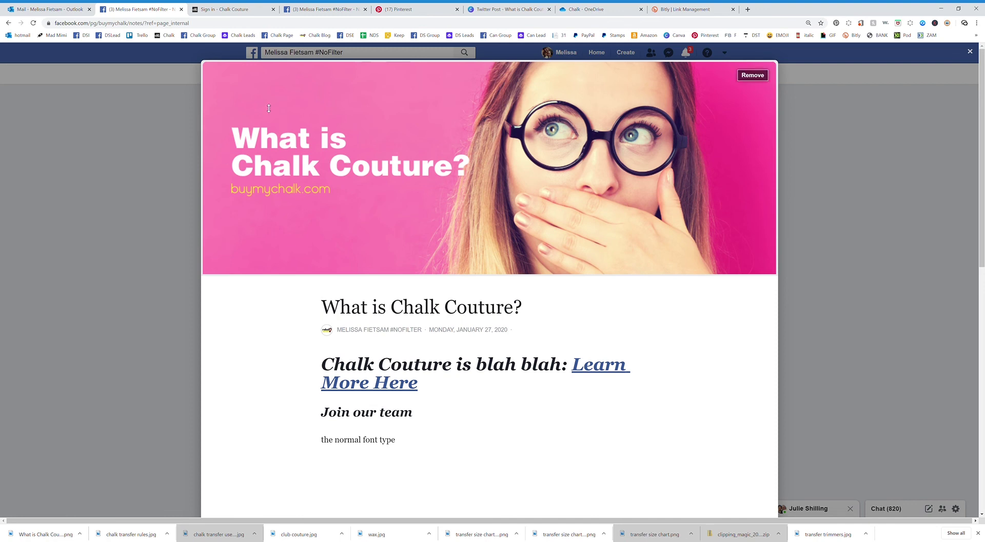